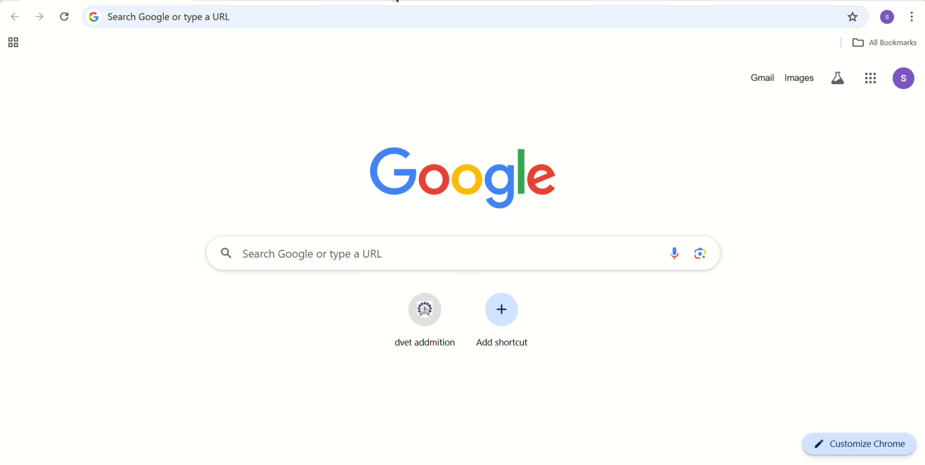
Go to apprenticeshipindia.gov.in and dismiss the announcement notice on the home page.
left_click(211, 14)
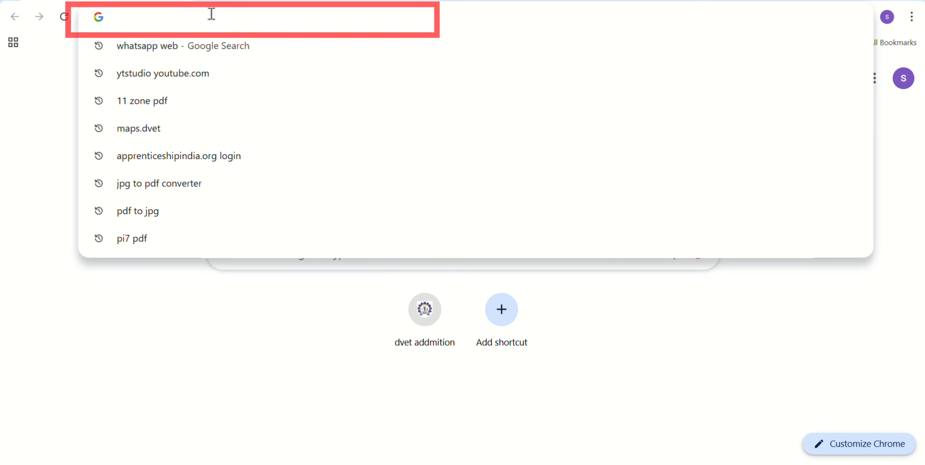
type("apprenticeshipindia.gov.in")
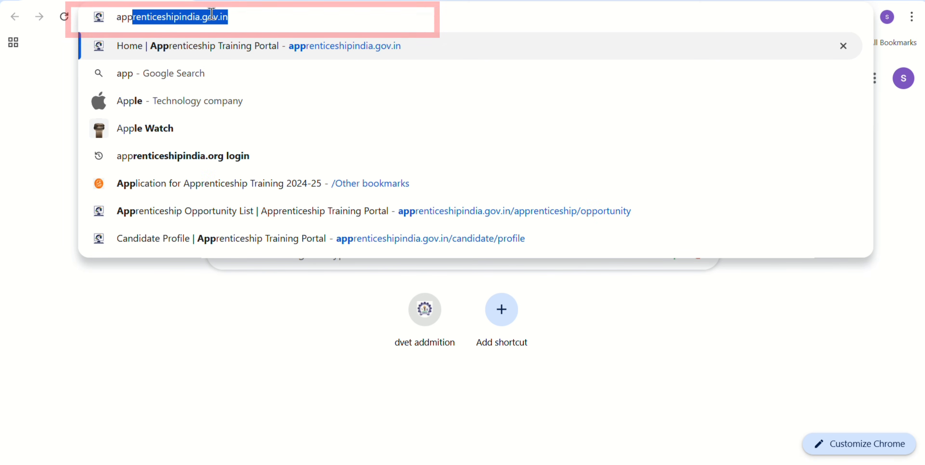
key("Return")
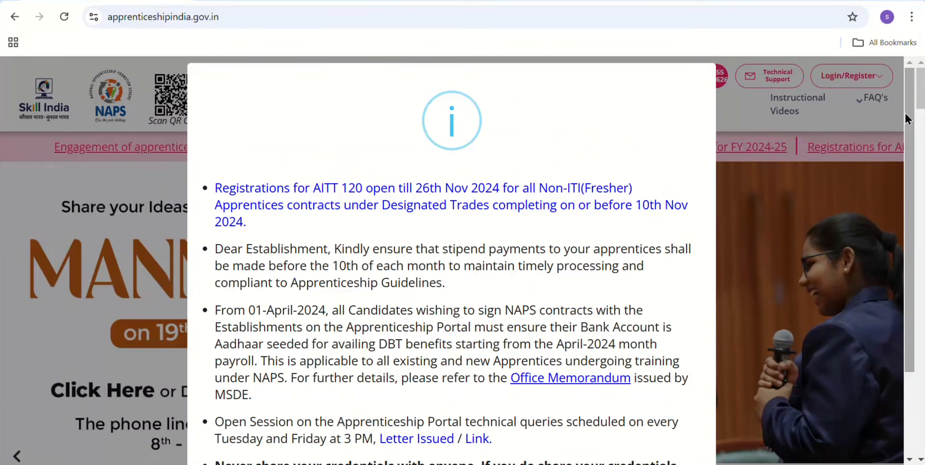
scroll(923, 219, "down", 1)
scroll(923, 219, "down", 3)
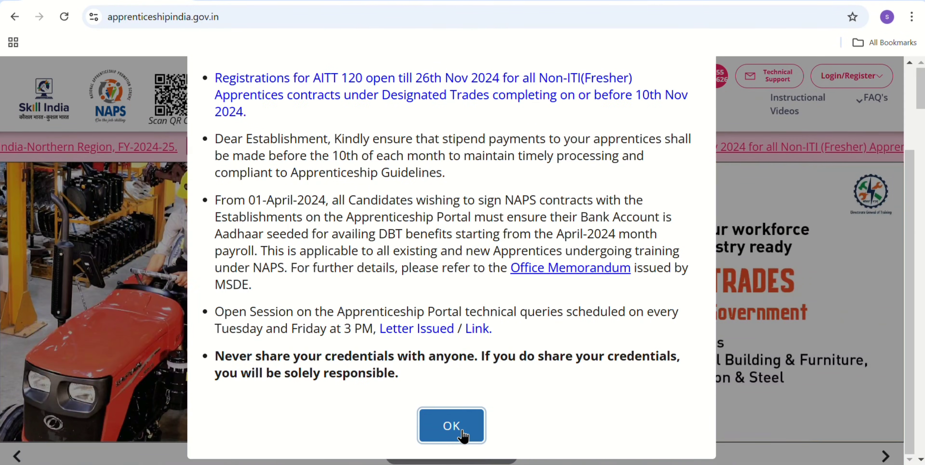
left_click(465, 434)
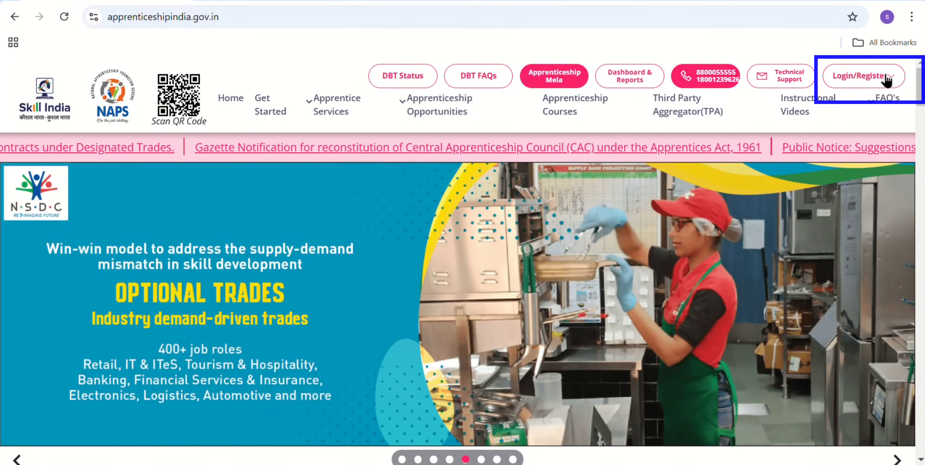
Open the Candidate login page and submit the candidate login form.
left_click(886, 80)
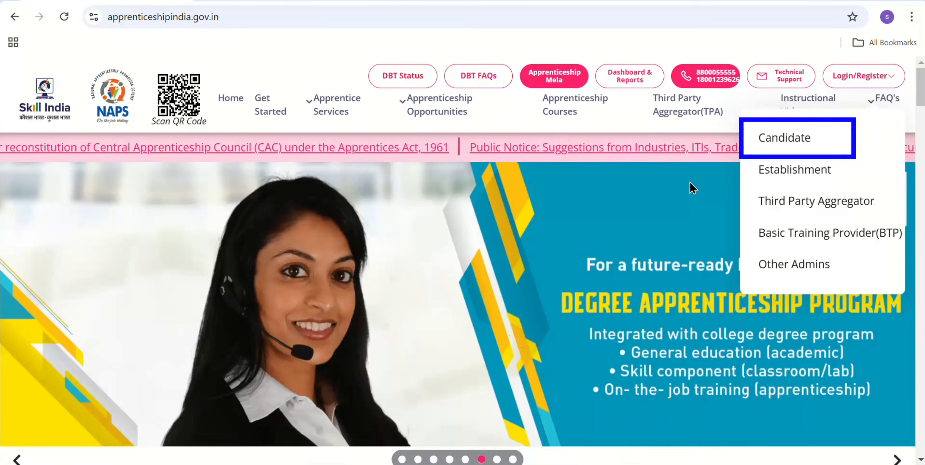
left_click(776, 155)
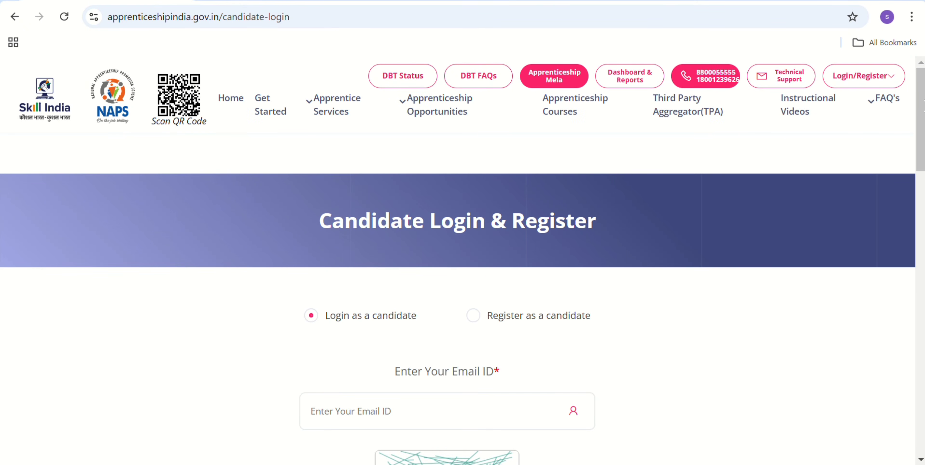
scroll(339, 161, "down", 3)
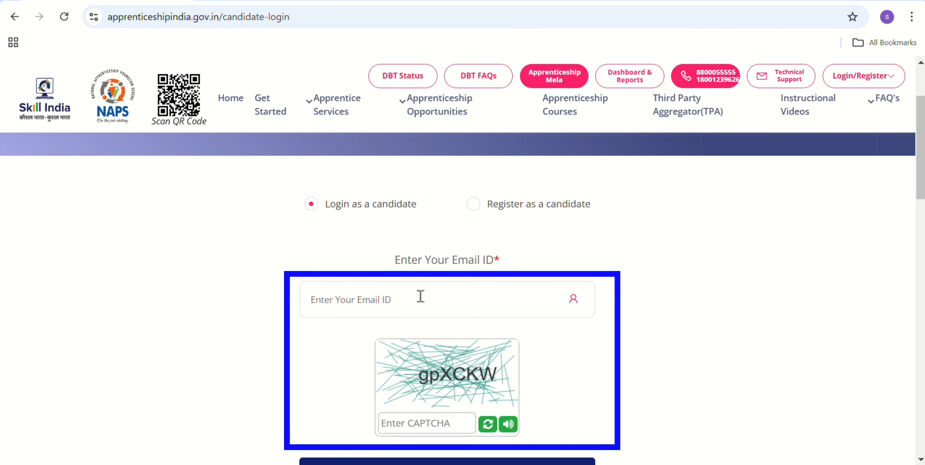
left_click(440, 425)
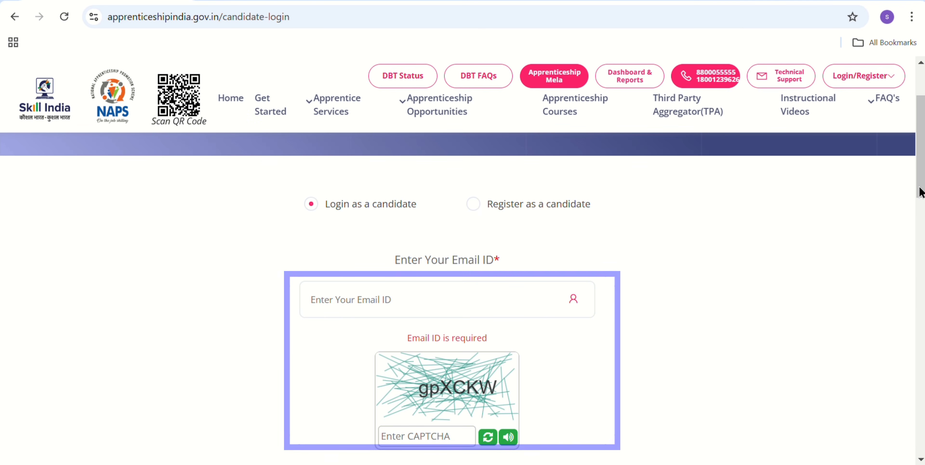
left_click_drag(921, 179, 921, 215)
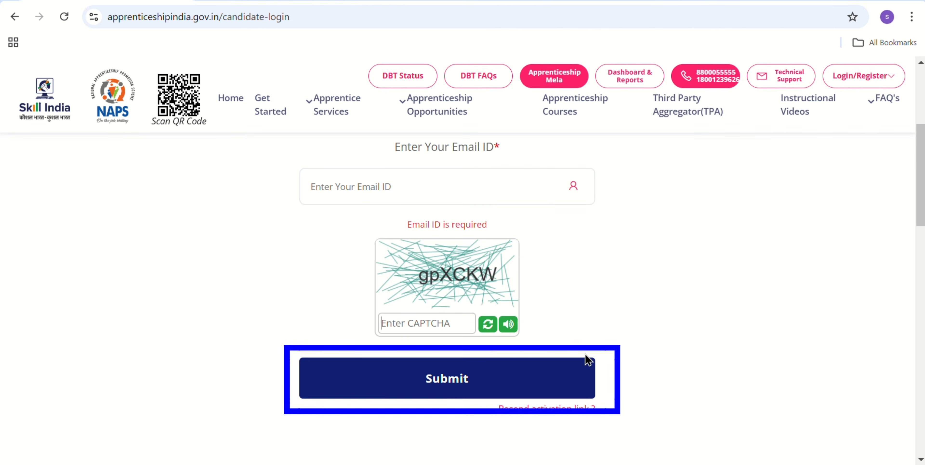
left_click(454, 386)
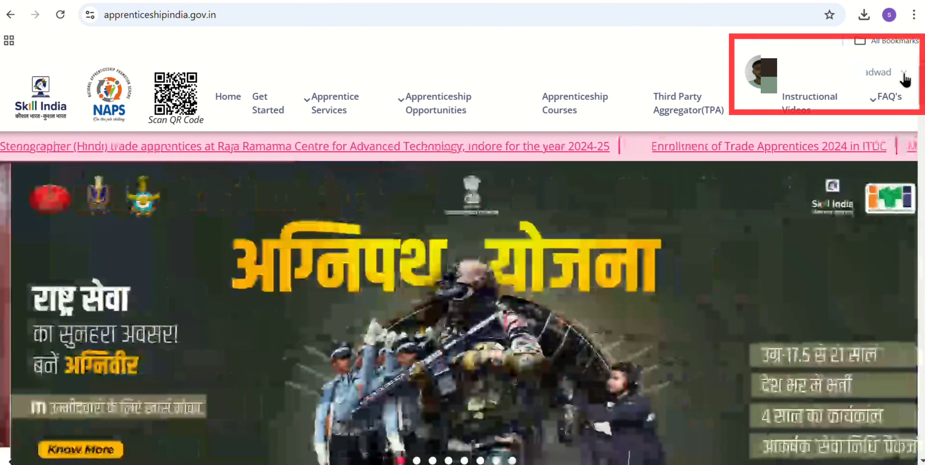
Open the Dashboard from the logged-in candidate's account options and dismiss the information notice.
left_click(904, 81)
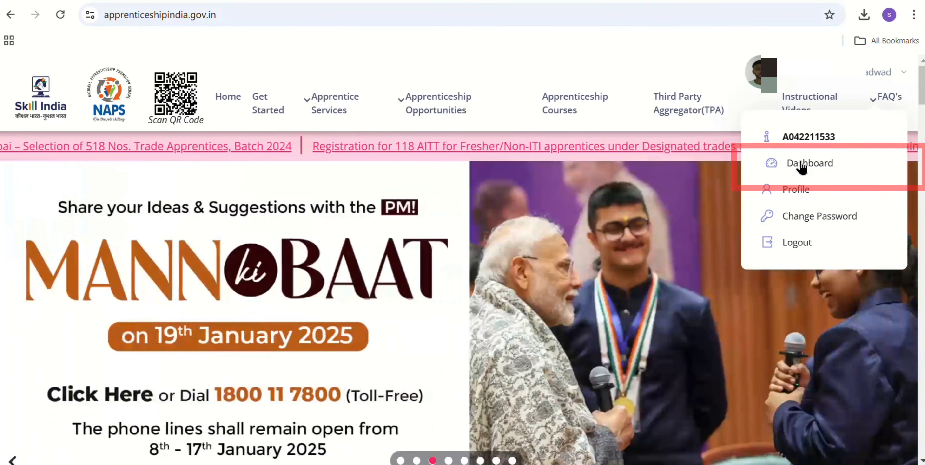
left_click(801, 165)
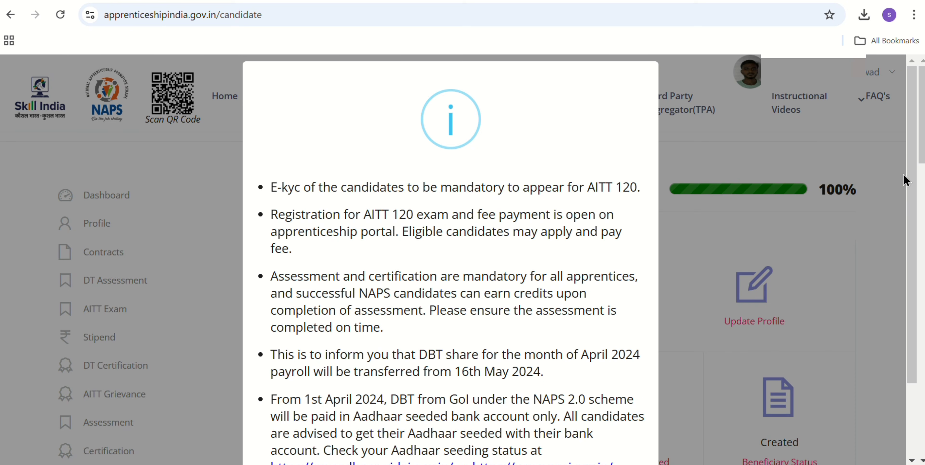
scroll(909, 171, "down", 3)
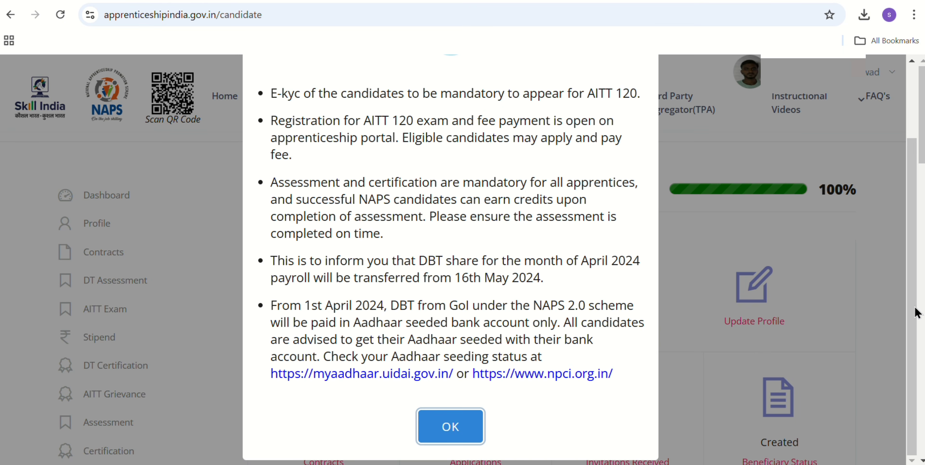
left_click(463, 423)
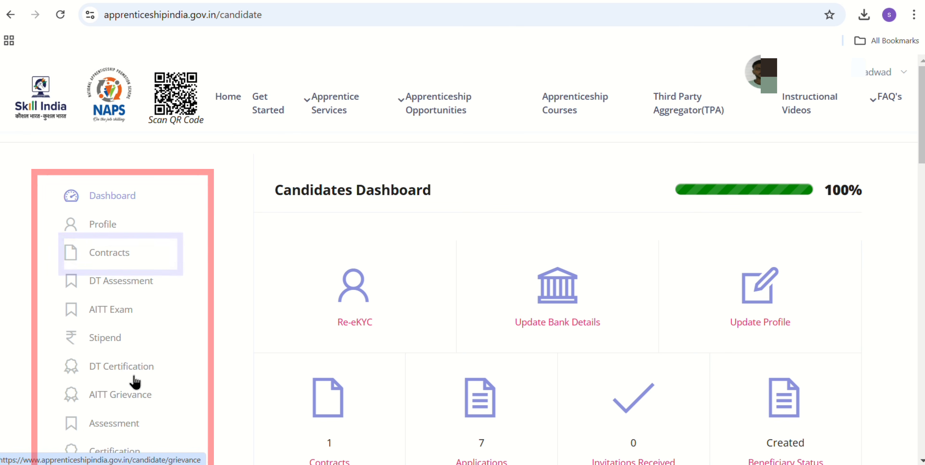
View the Welder (Gas And Electric) contract from Contracts, open its downloadable PDF, and close the PDF.
left_click(106, 259)
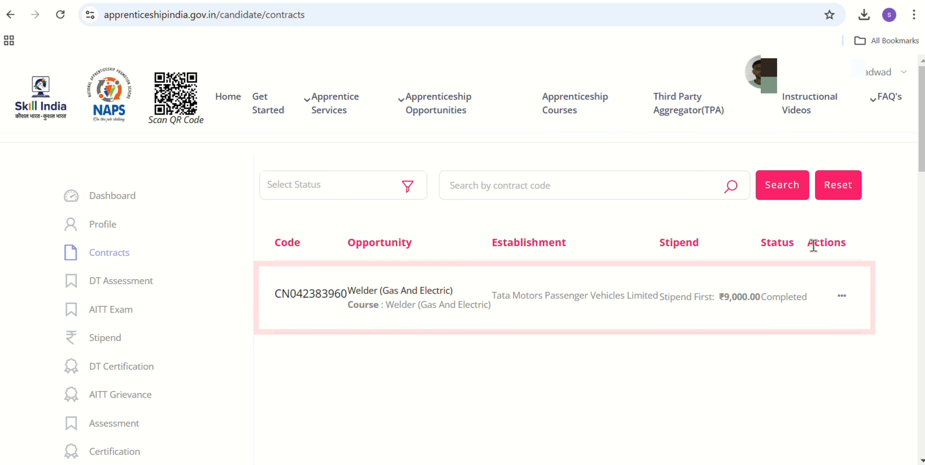
left_click(842, 298)
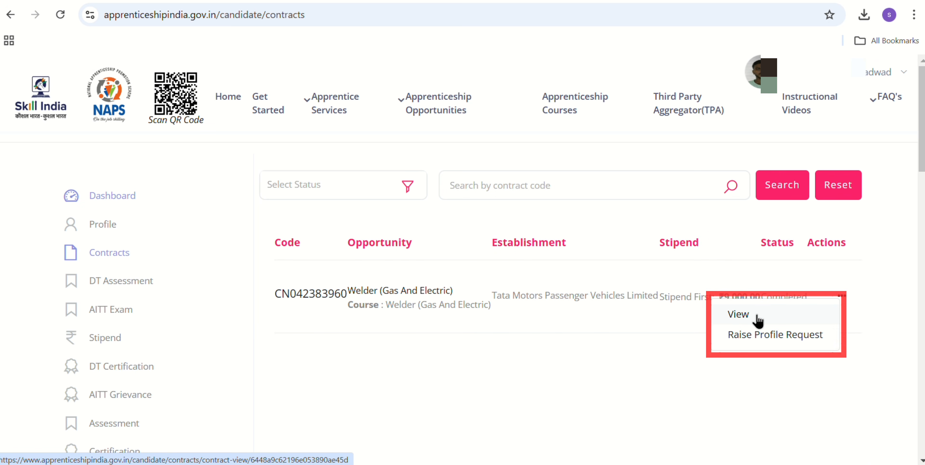
left_click(737, 317)
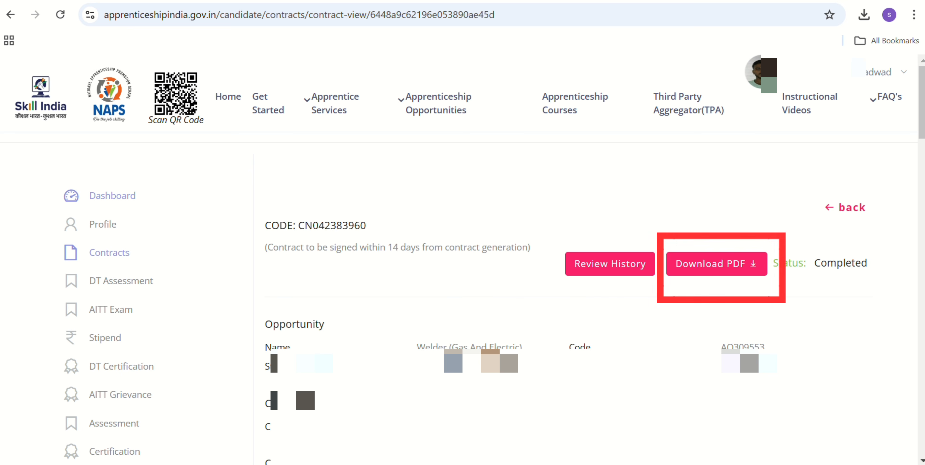
left_click(733, 269)
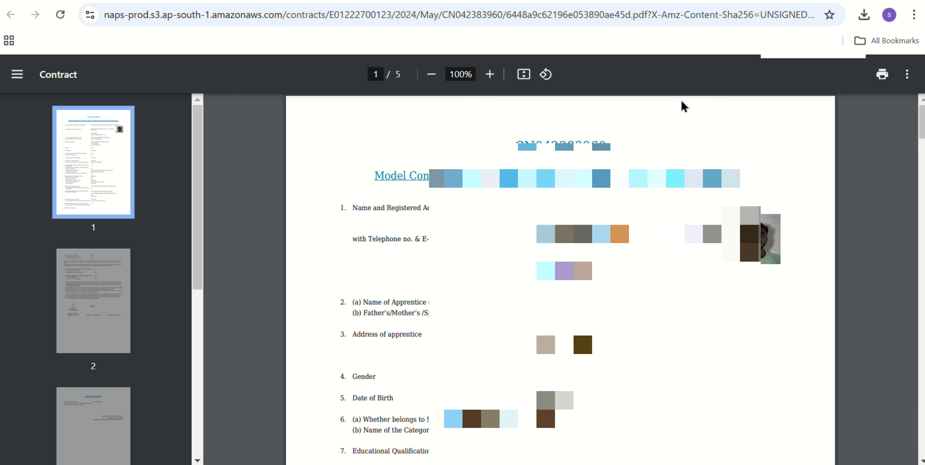
key("ctrl+w")
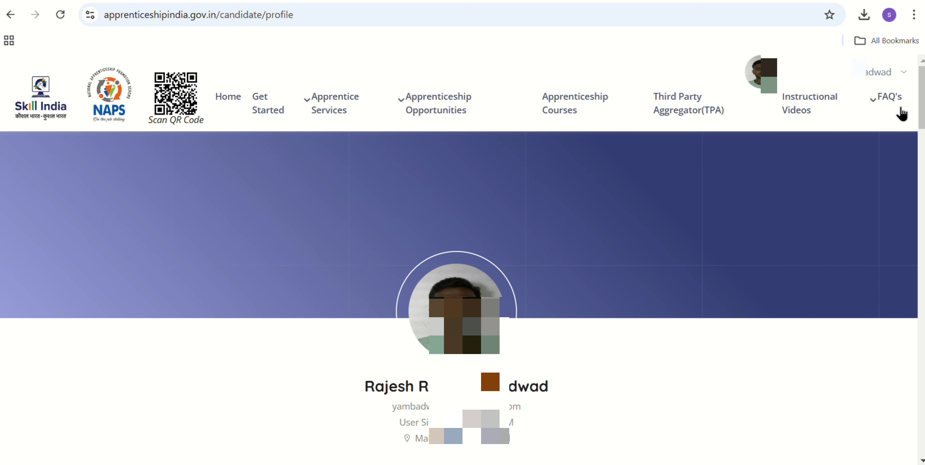
Go from the profile page back to the Candidates Dashboard, dismiss its notice and look over the profile completion table.
left_click(904, 77)
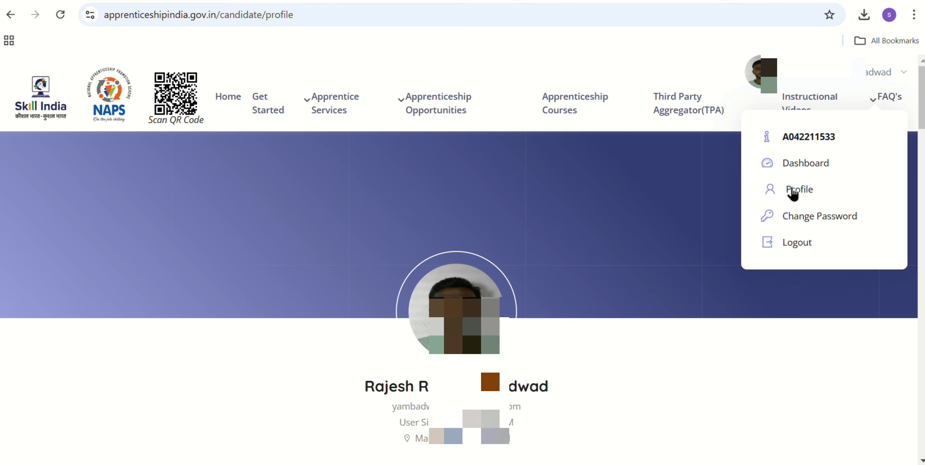
left_click(789, 176)
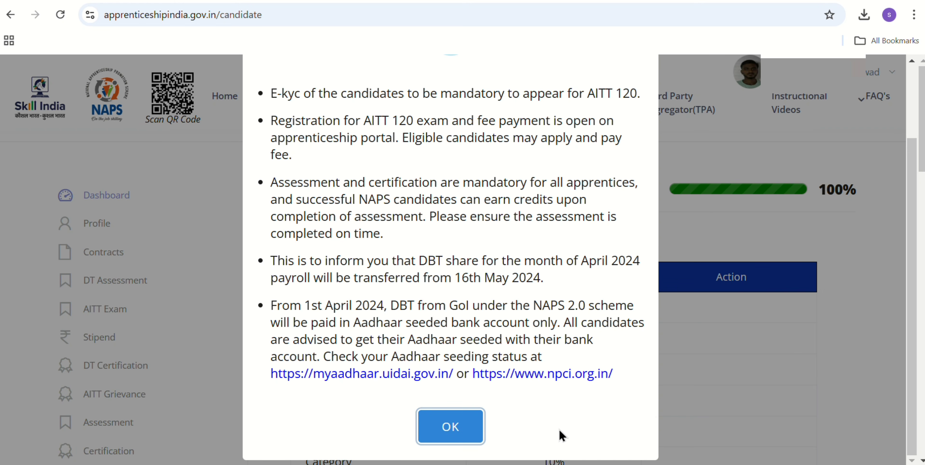
left_click(440, 428)
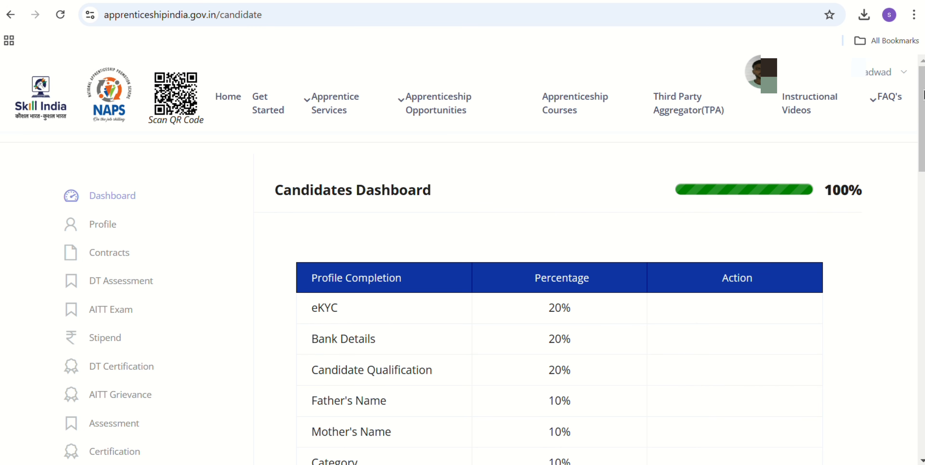
scroll(922, 94, "down", 3)
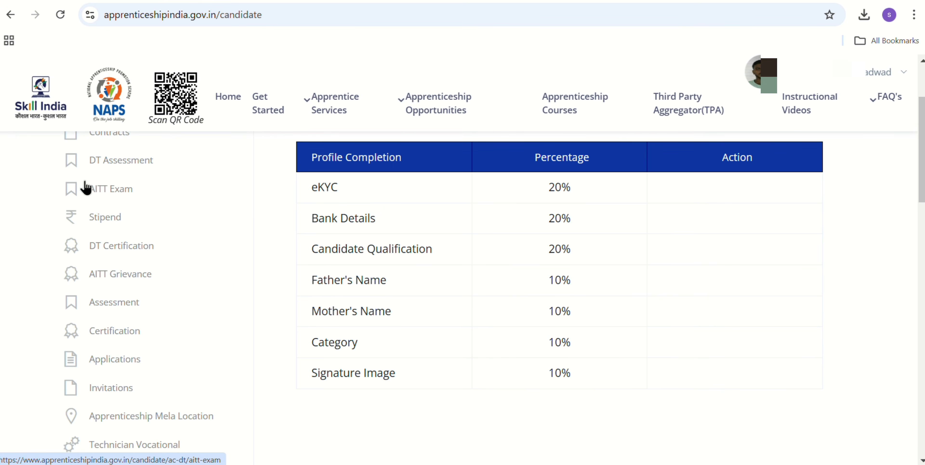
scroll(153, 180, "up", 3)
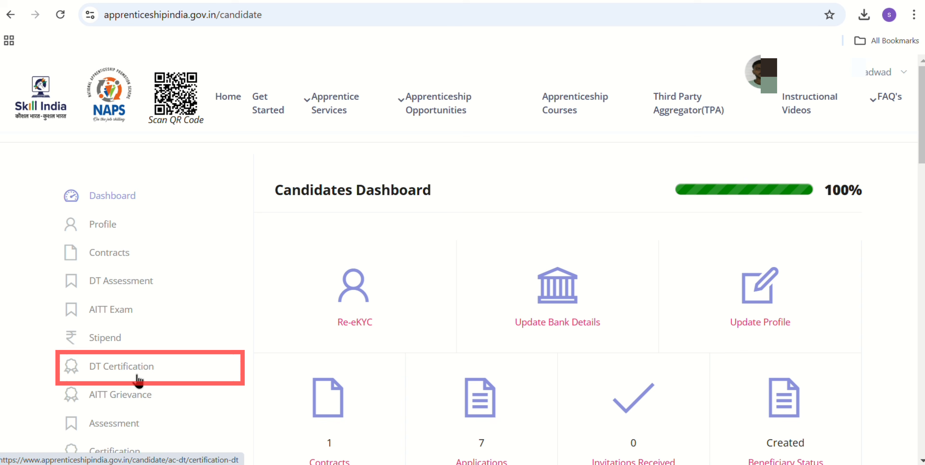
Download the certificate for the listed contract under DT Certification and return to the certification list.
left_click(121, 375)
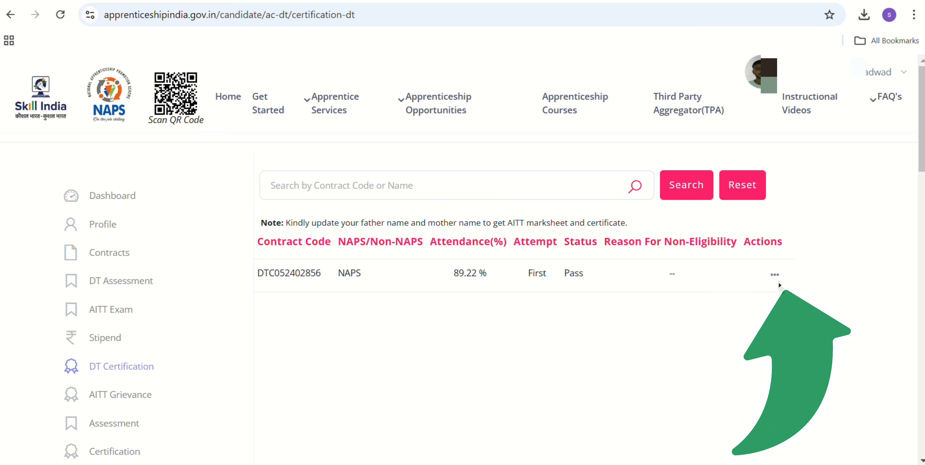
left_click(774, 276)
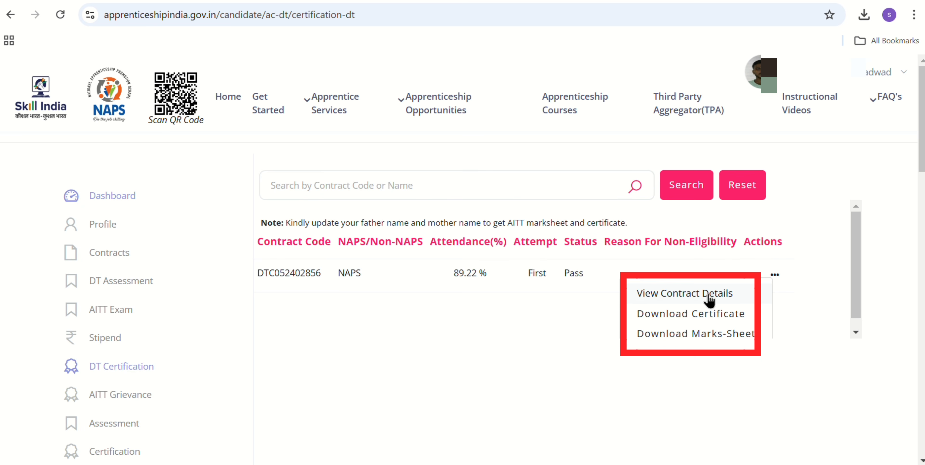
left_click(695, 322)
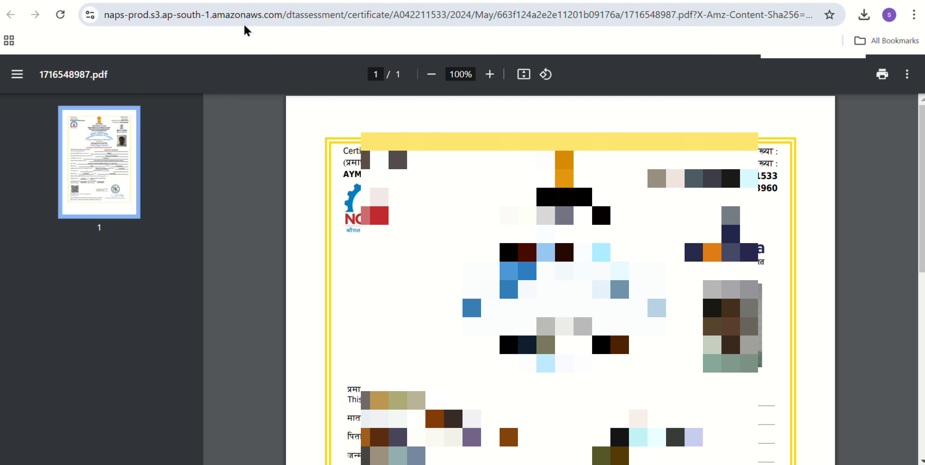
key("alt+Left")
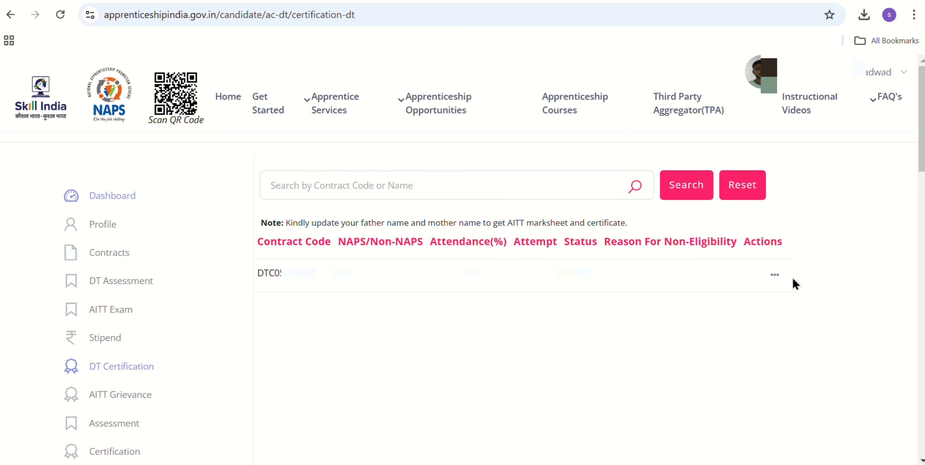
Download the marks-sheet for the same DT Certification contract and close the opened PDF.
left_click(774, 276)
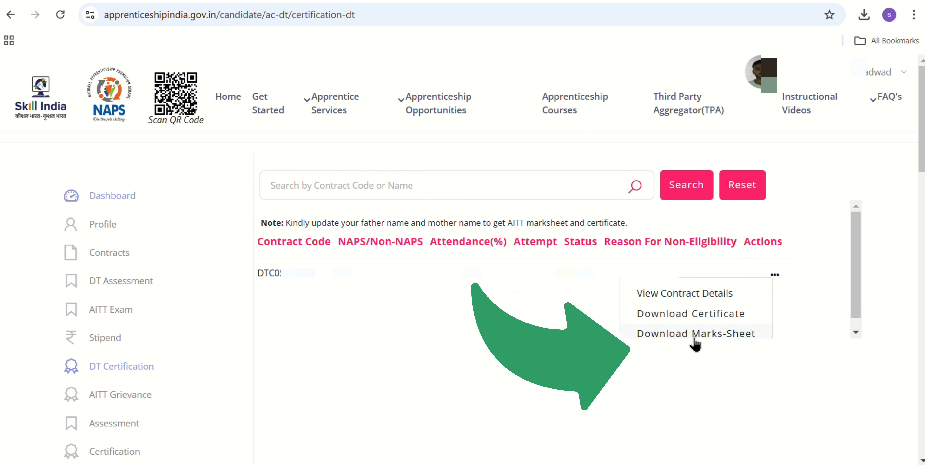
left_click(702, 336)
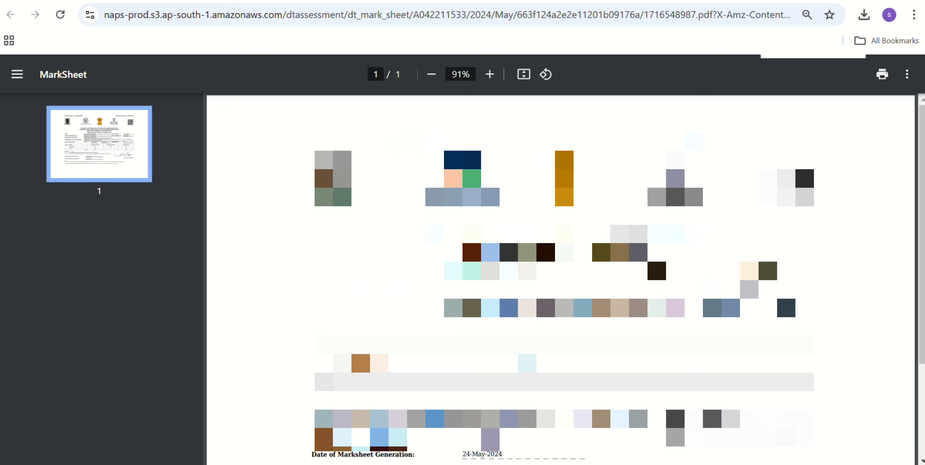
key("ctrl+w")
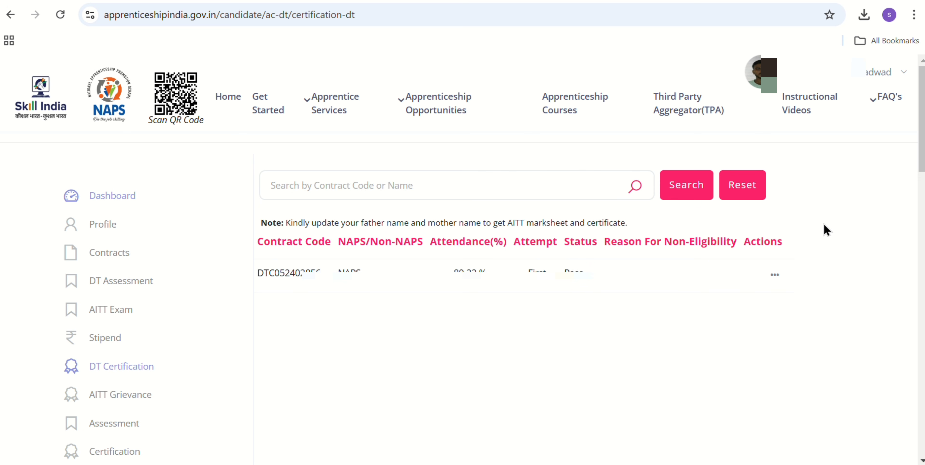
Return from DT Certification to the Candidates Dashboard and dismiss the information notice.
left_click(112, 200)
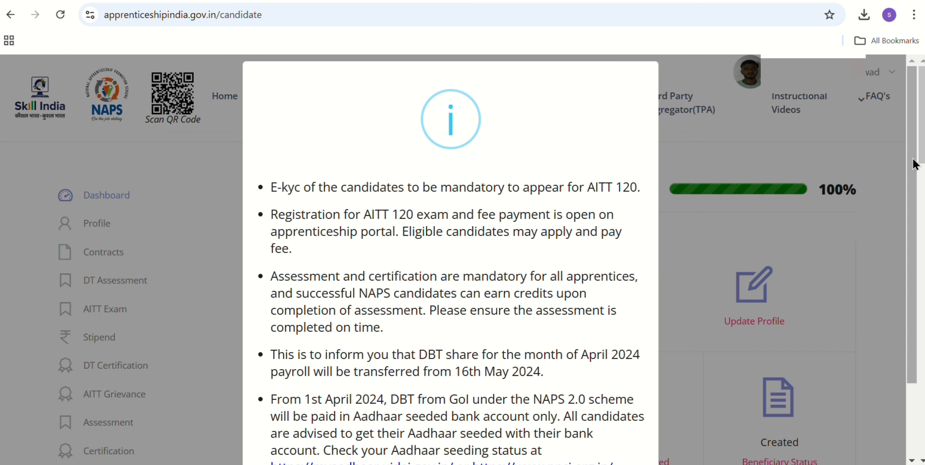
scroll(913, 163, "down", 2)
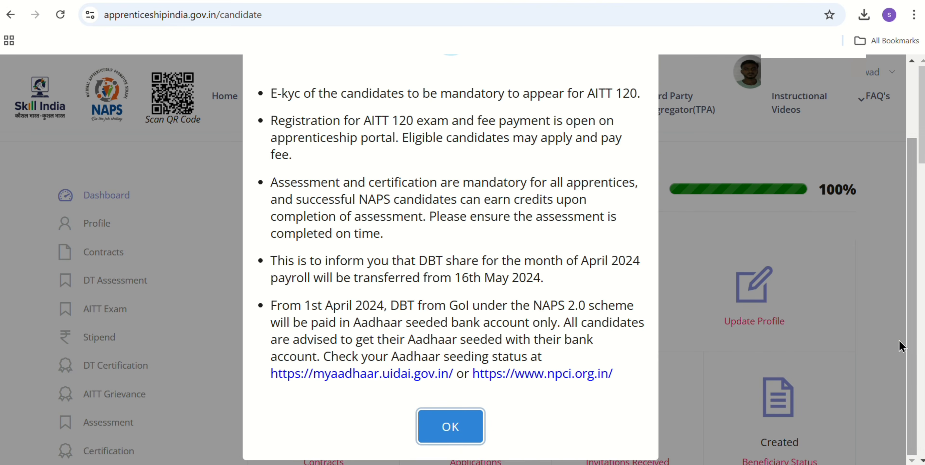
left_click(471, 429)
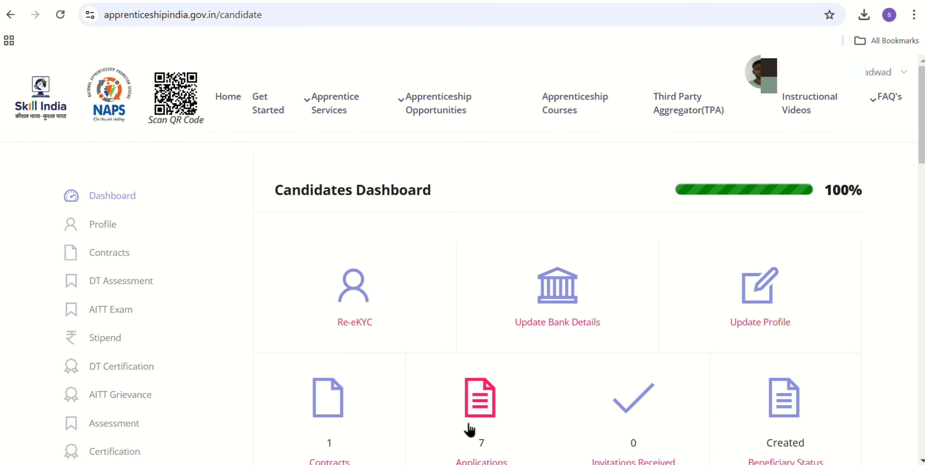